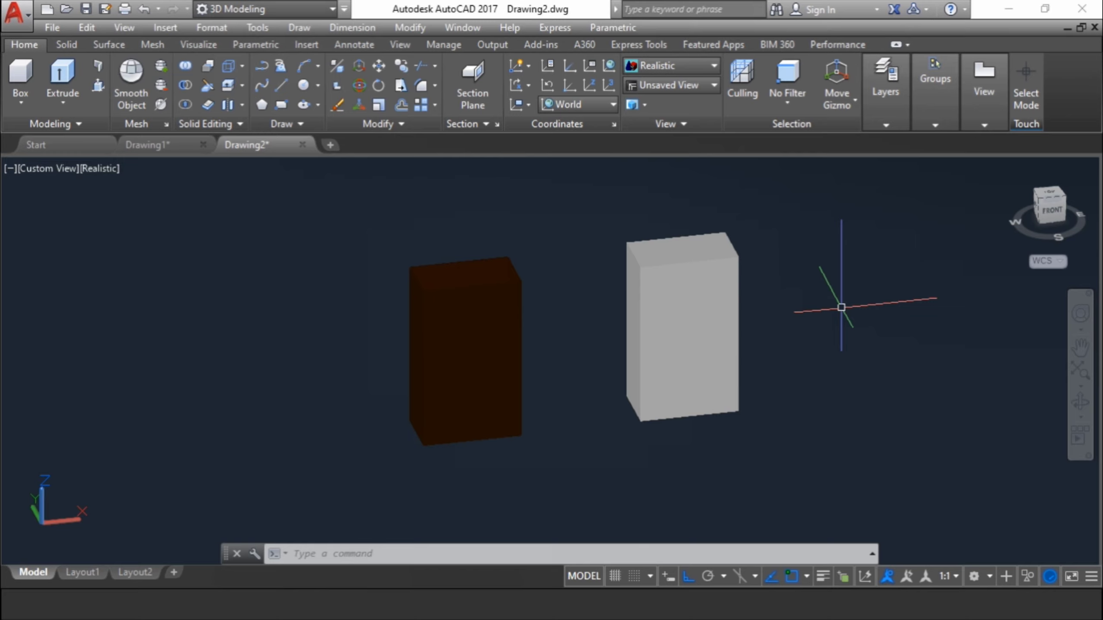
Start MATCHPROP and pick the left brown box as the property source
click(700, 551)
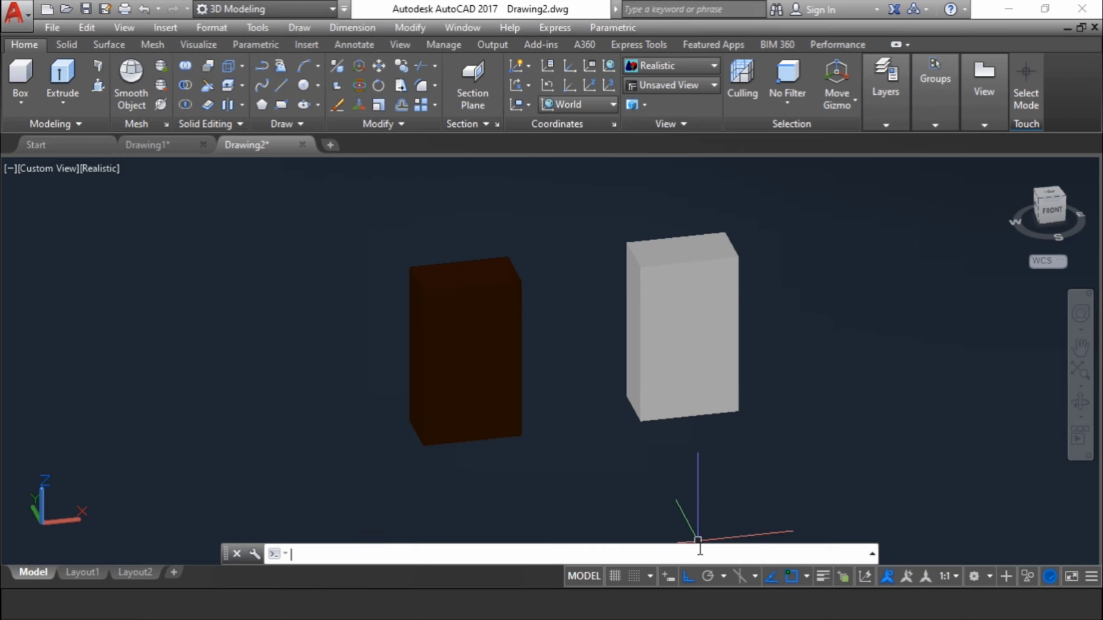
text(matchp)
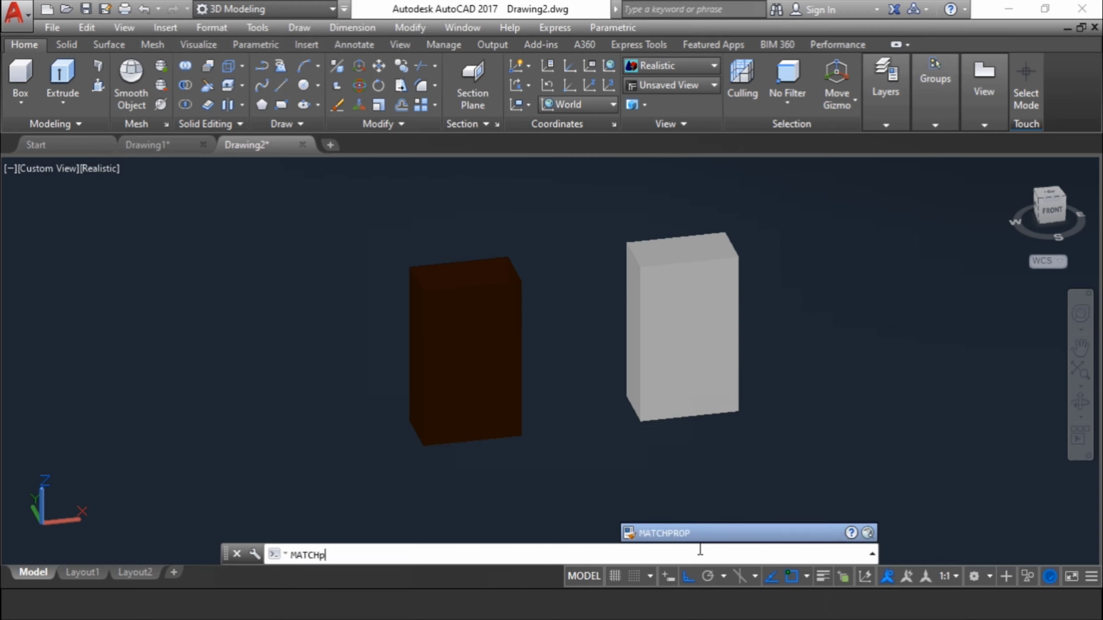
text(rop)
key(Return)
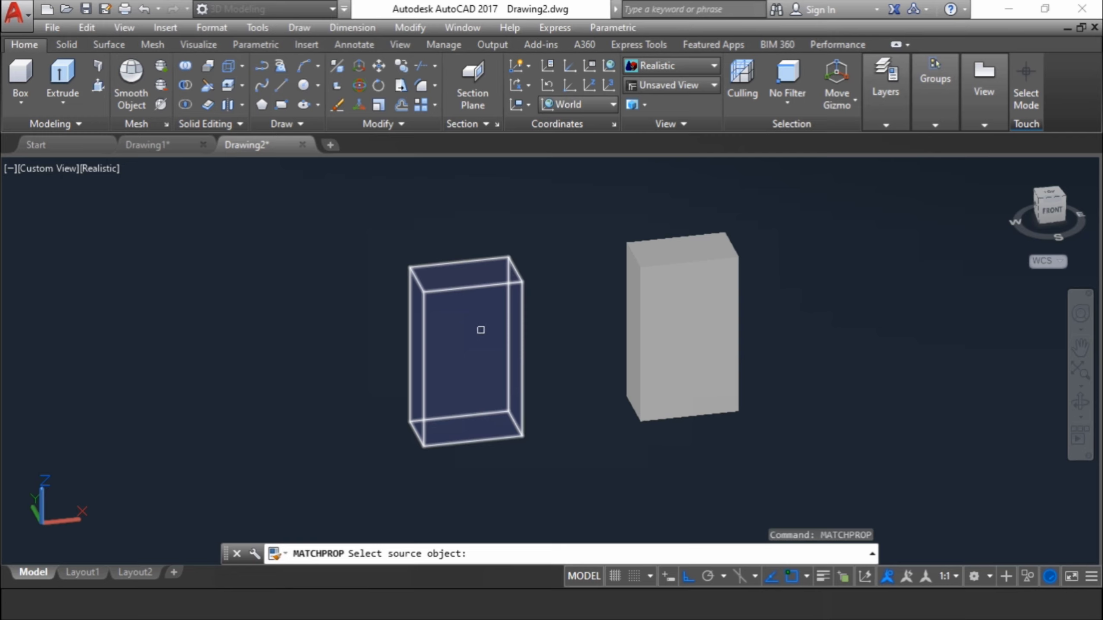
click(480, 330)
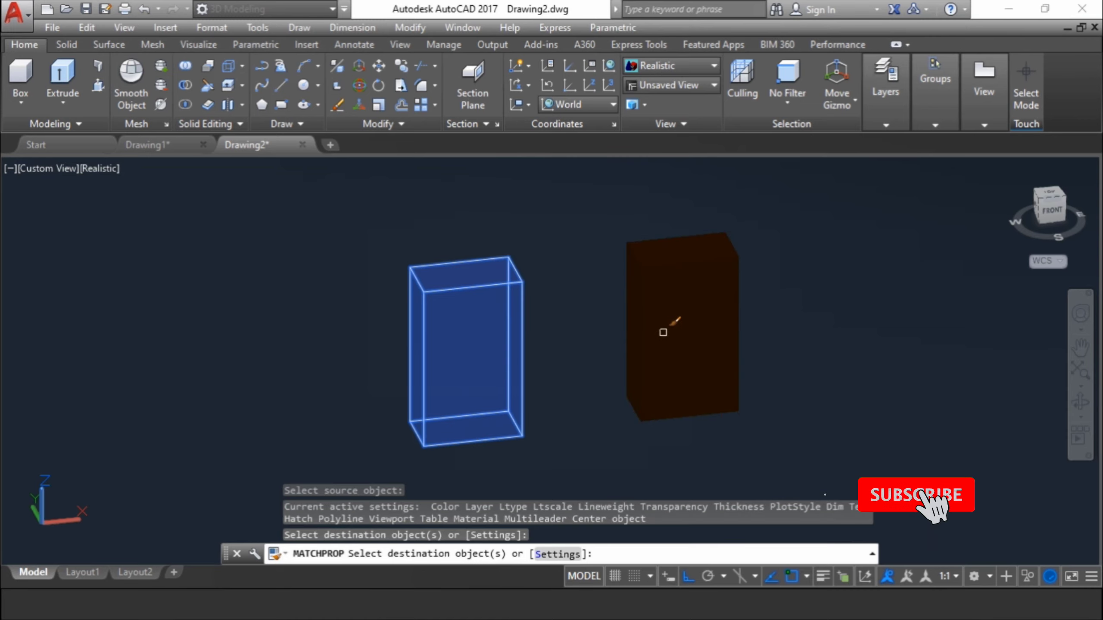
Apply the brown properties to the back, middle and front boxes
scroll(803, 413, down, 3)
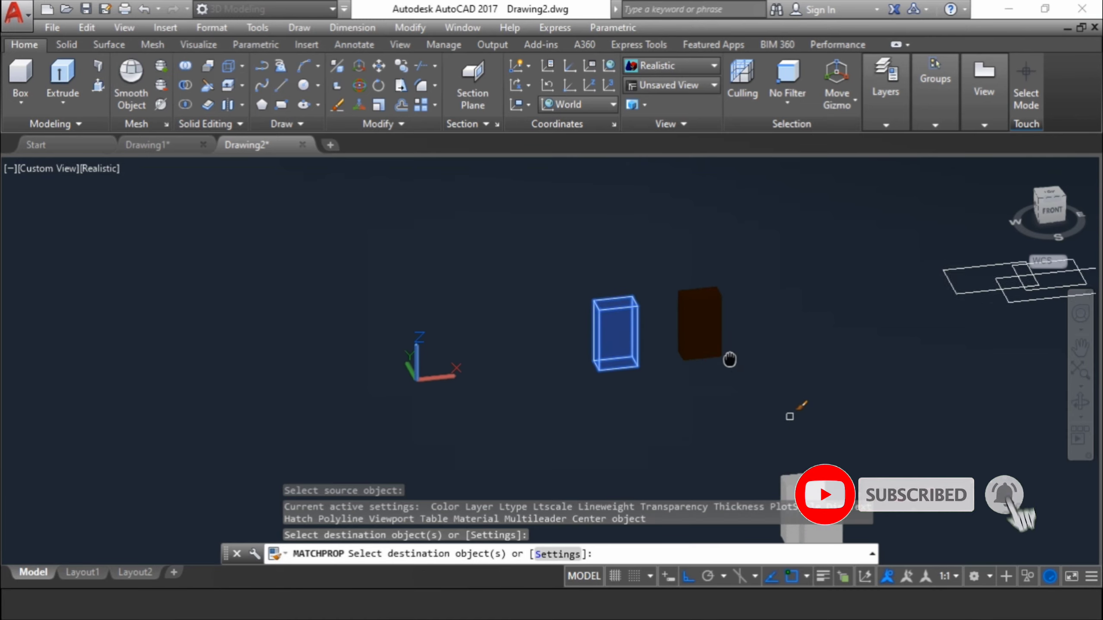
middle_drag(789, 416, 745, 269)
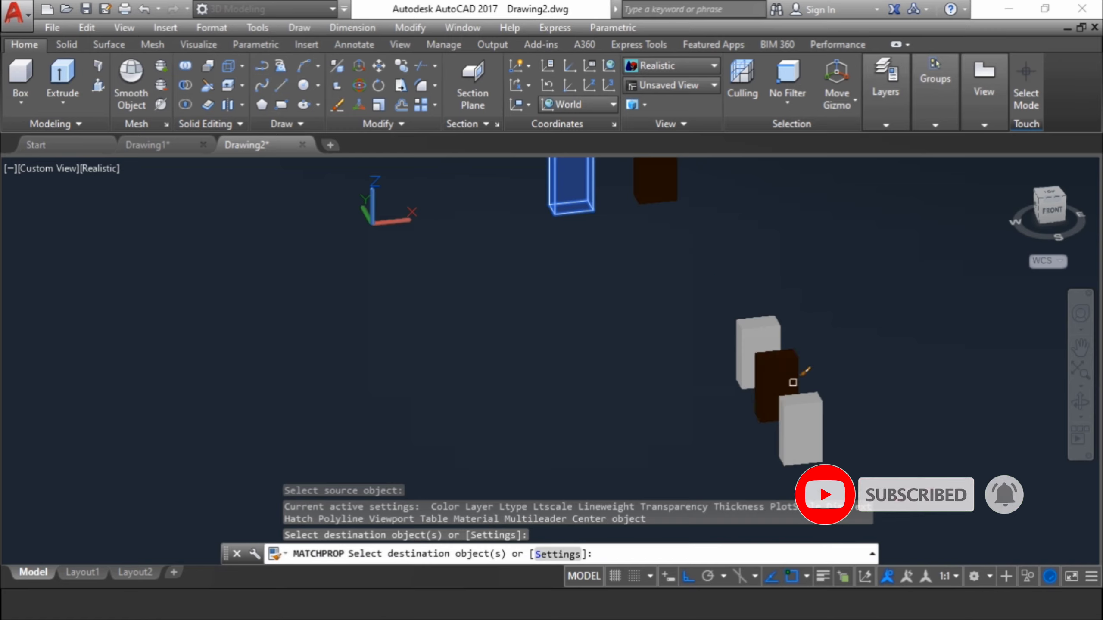
click(761, 332)
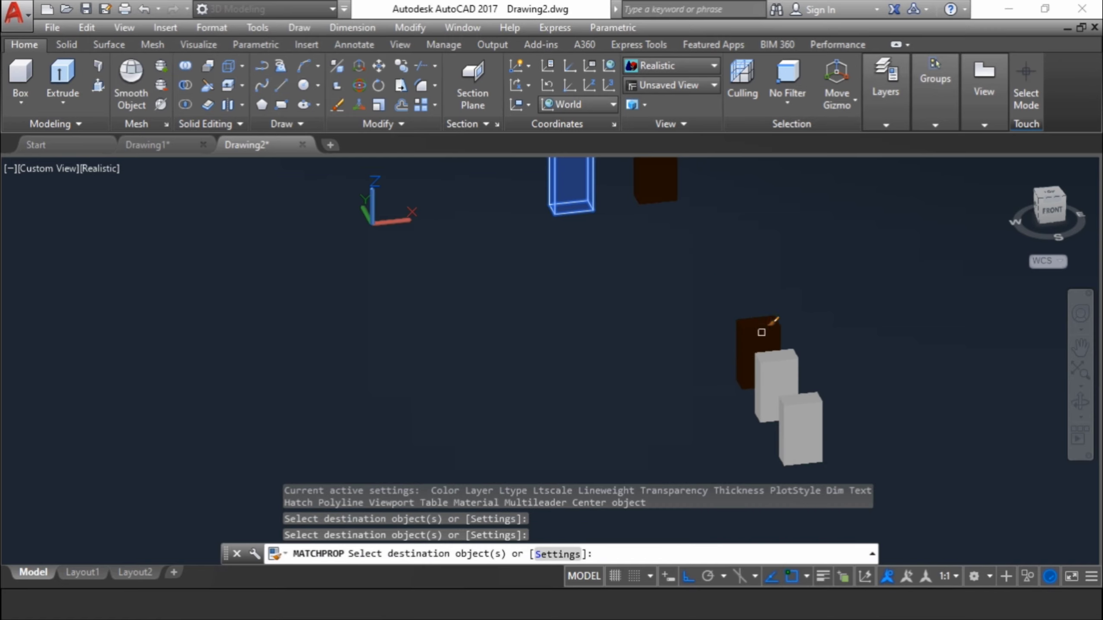
click(783, 371)
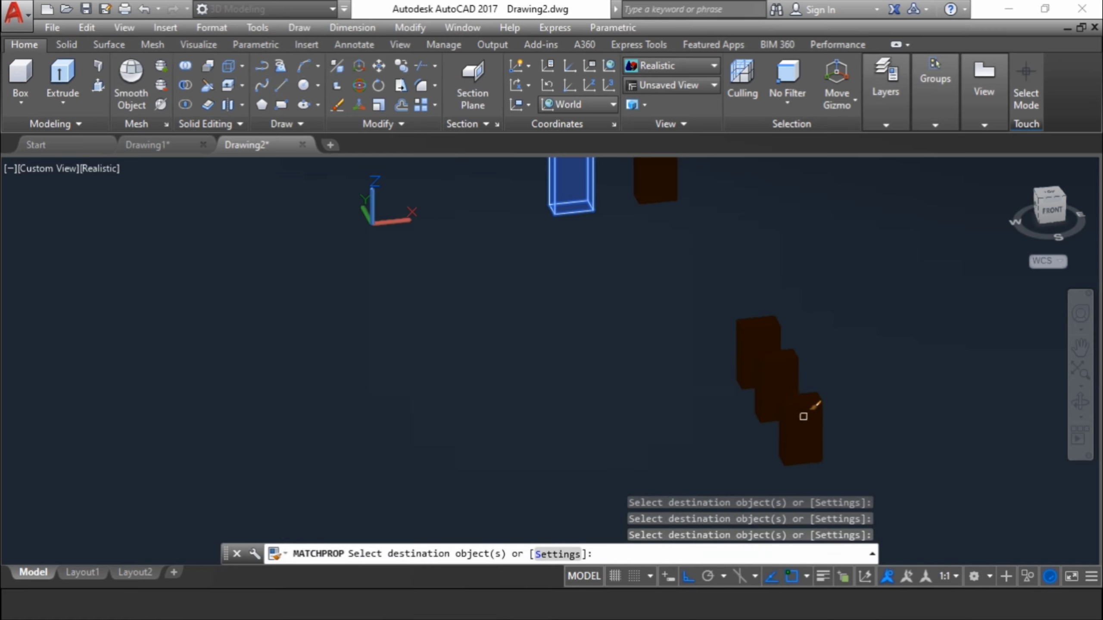
click(803, 416)
key(Return)
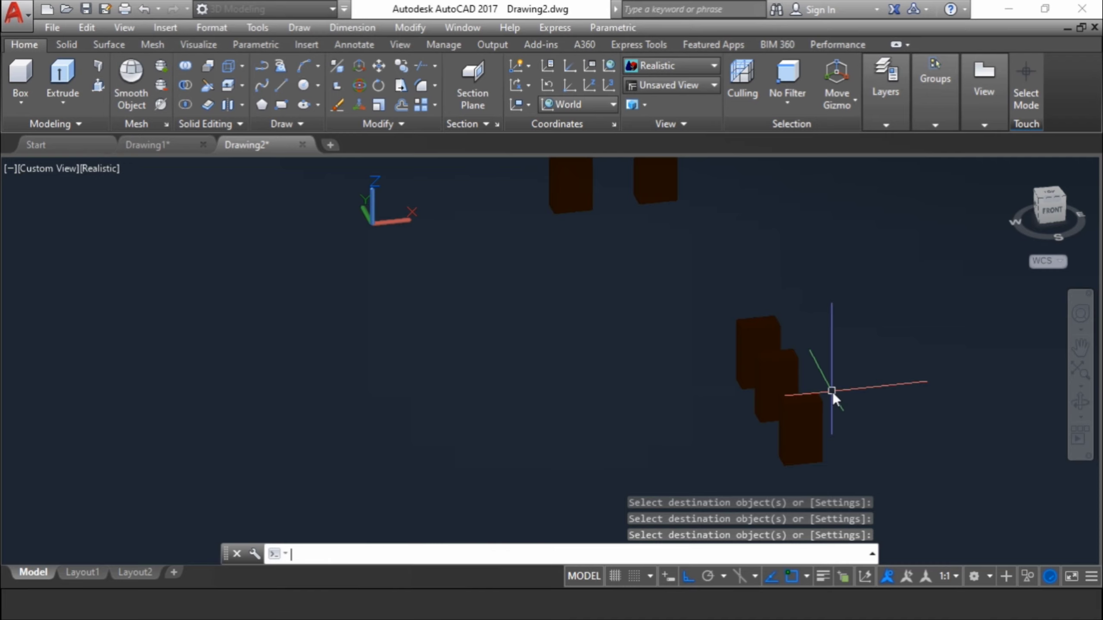
Pan and zoom the view across the brown boxes
mouse_move(833, 390)
middle_down()
mouse_move(813, 411)
mouse_move(657, 454)
mouse_move(620, 416)
mouse_move(782, 447)
mouse_move(795, 406)
mouse_move(808, 411)
mouse_move(785, 397)
middle_up()
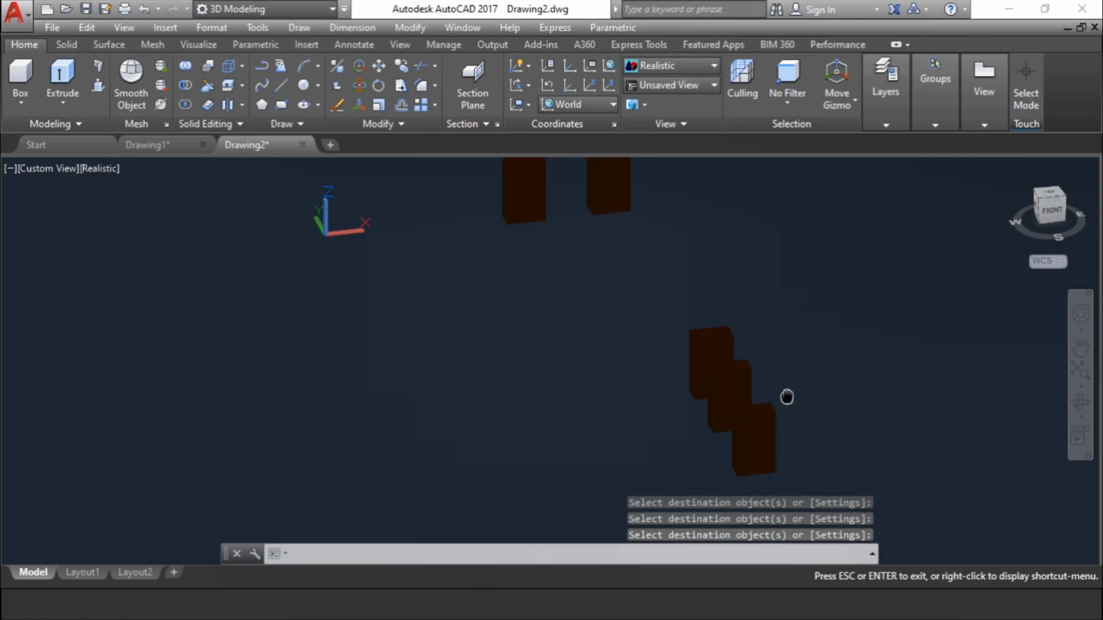
key(Return)
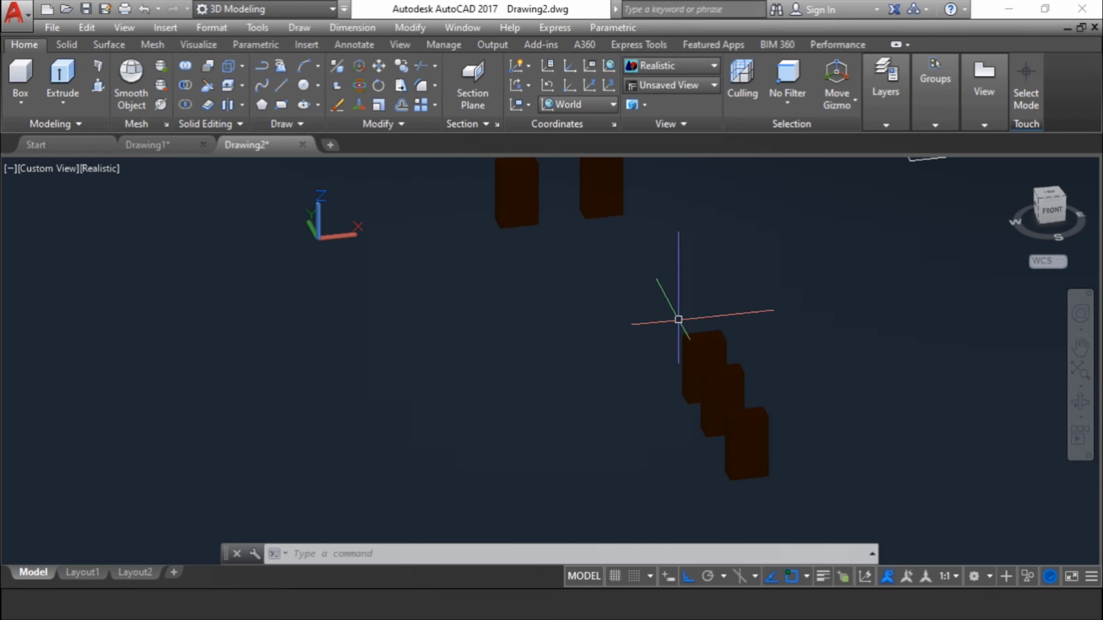
middle_drag(679, 320, 698, 483)
key(Escape)
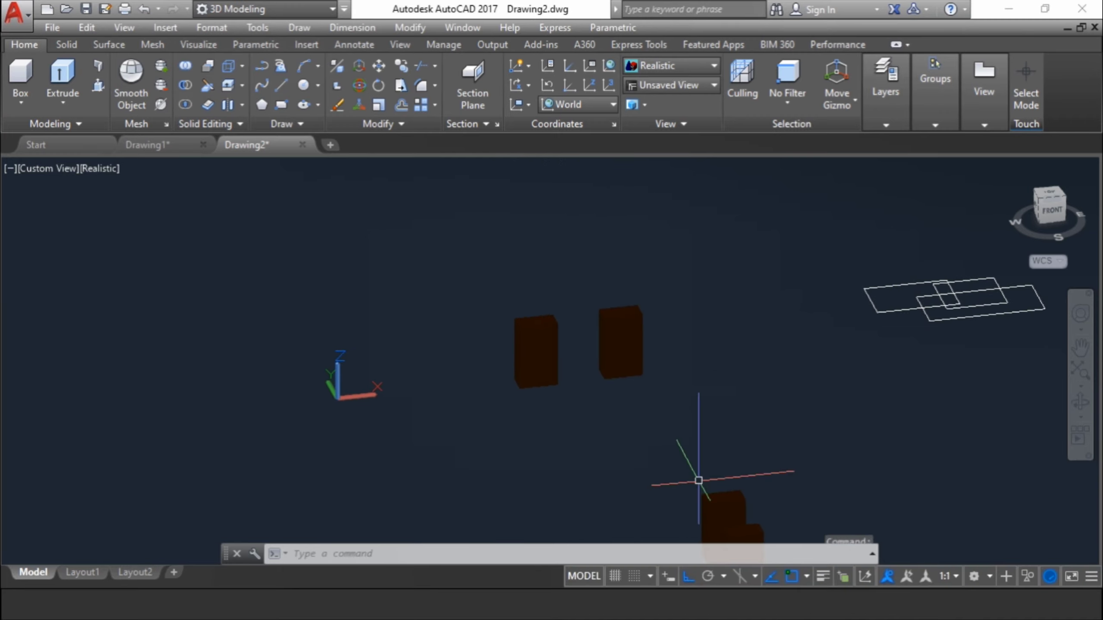
scroll(594, 374, up, 1)
scroll(602, 373, up, 4)
Orbit toward the overlapping rectangles and view them from the top
middle_drag(602, 374, 693, 426)
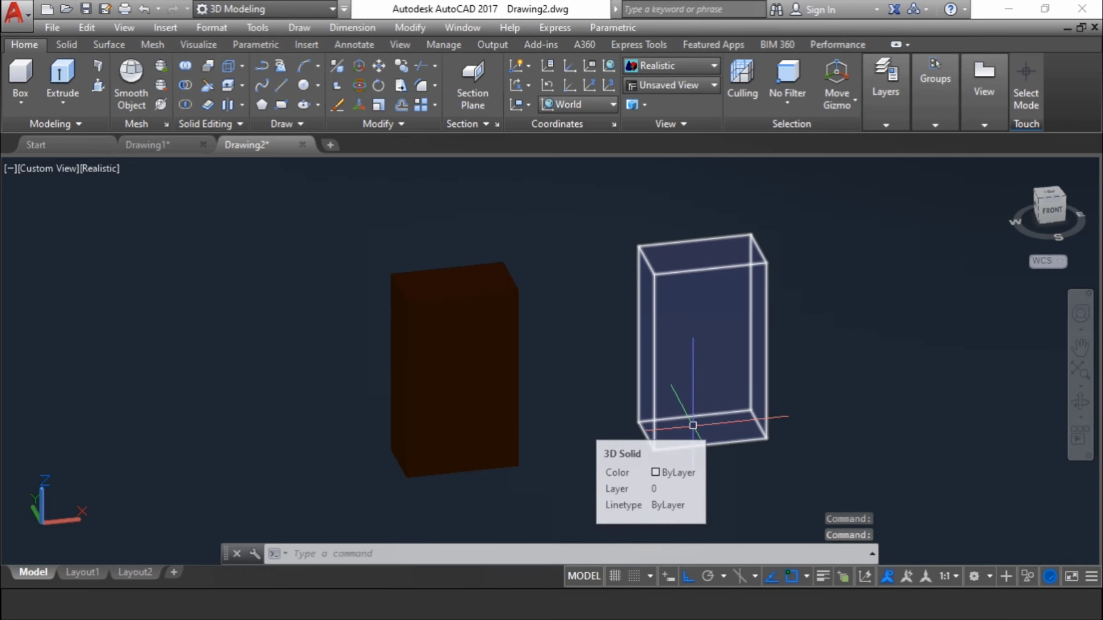
mouse_move(703, 345)
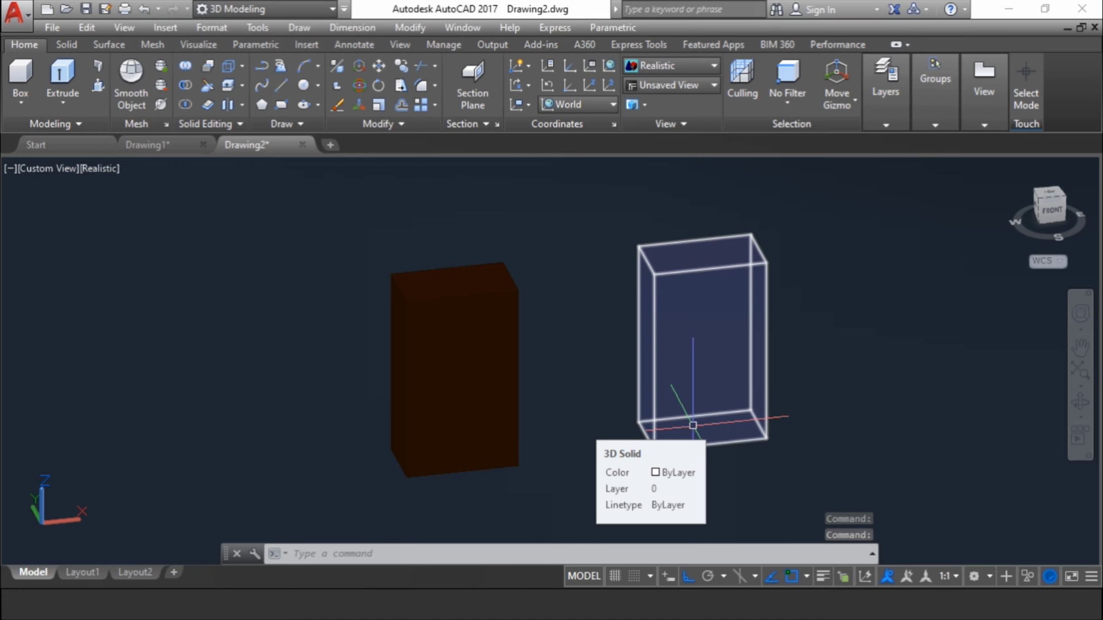
shift+middle_drag(480, 460, 87, 478)
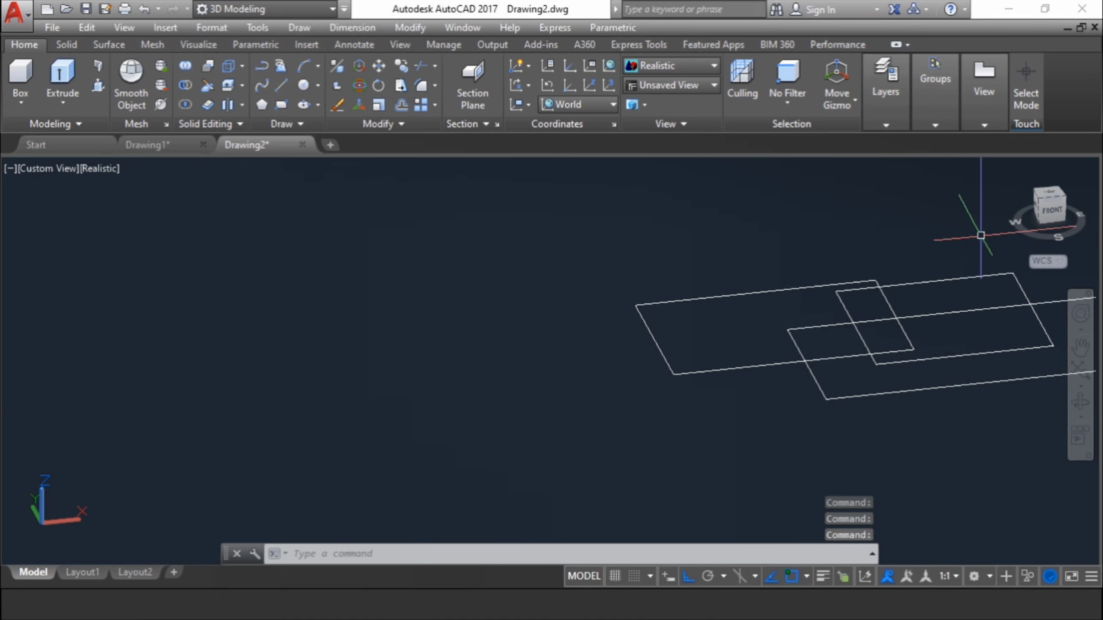
click(1053, 202)
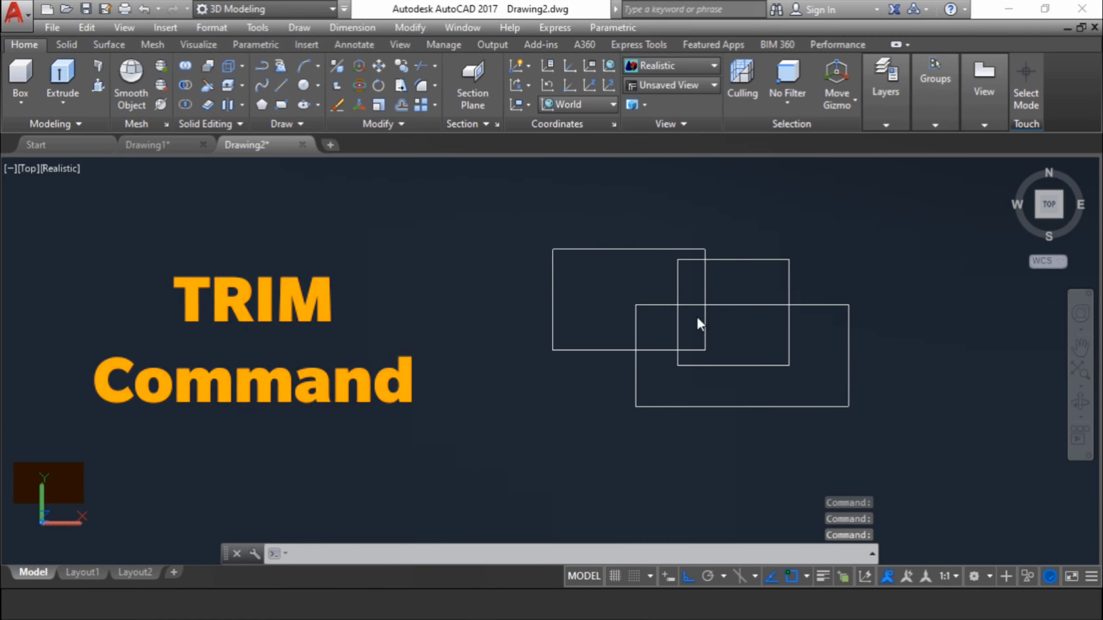
drag(697, 320, 566, 389)
key(Escape)
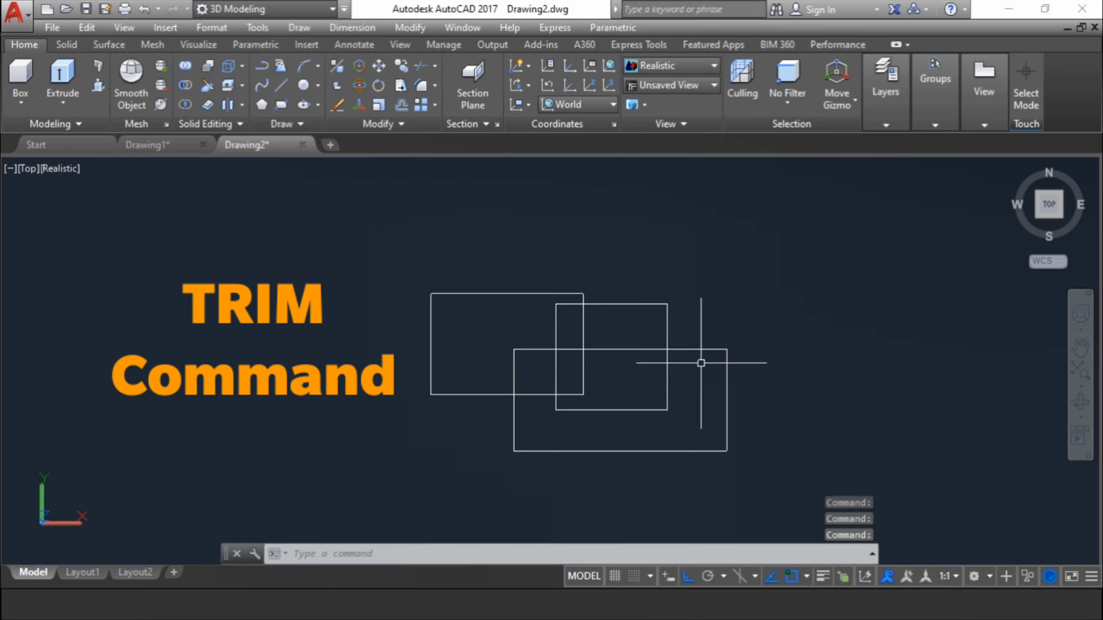
click(667, 371)
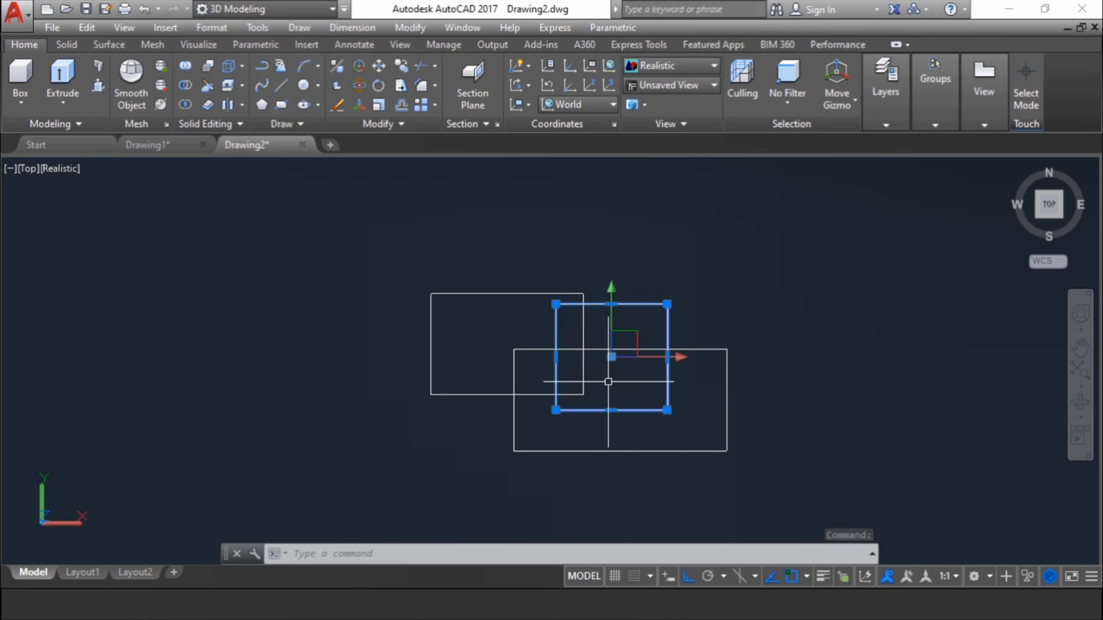
key(Escape)
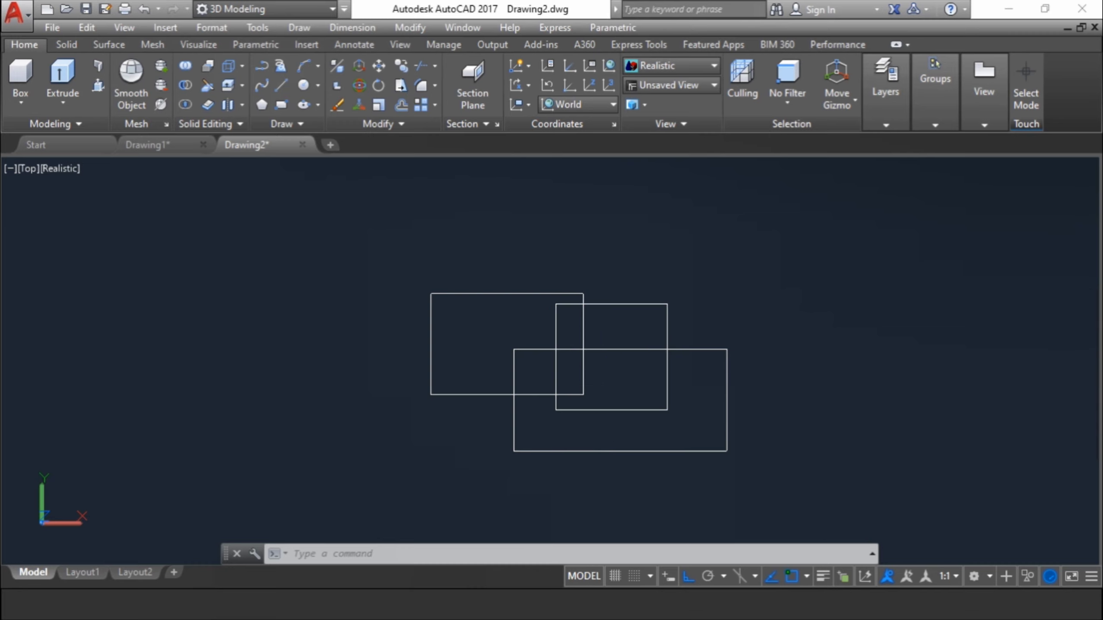
click(624, 348)
key(Delete)
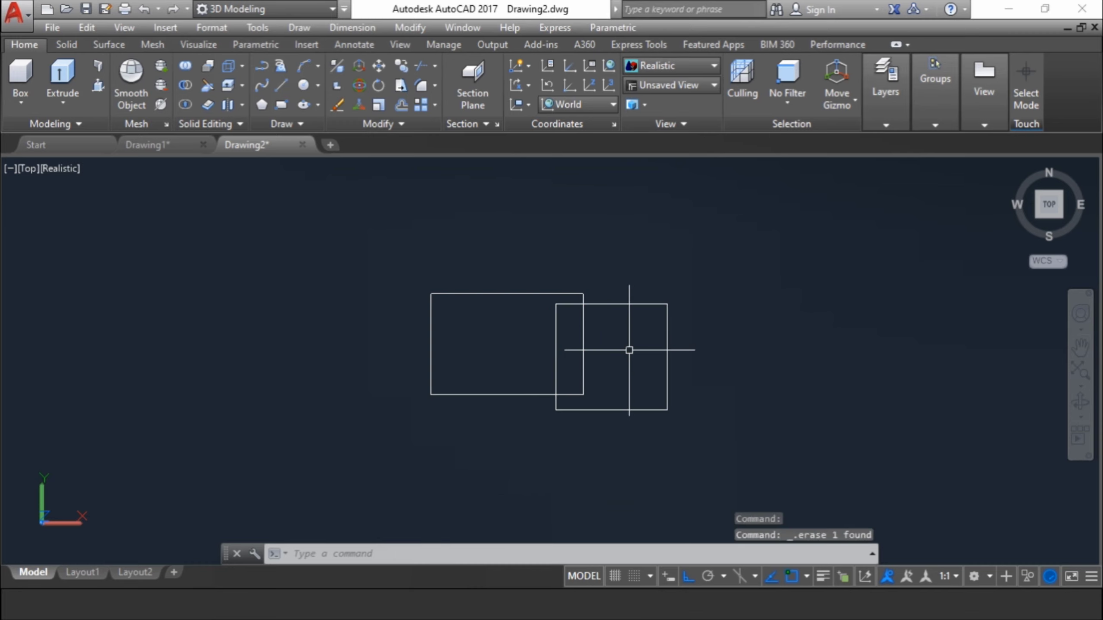
key(ctrl+z)
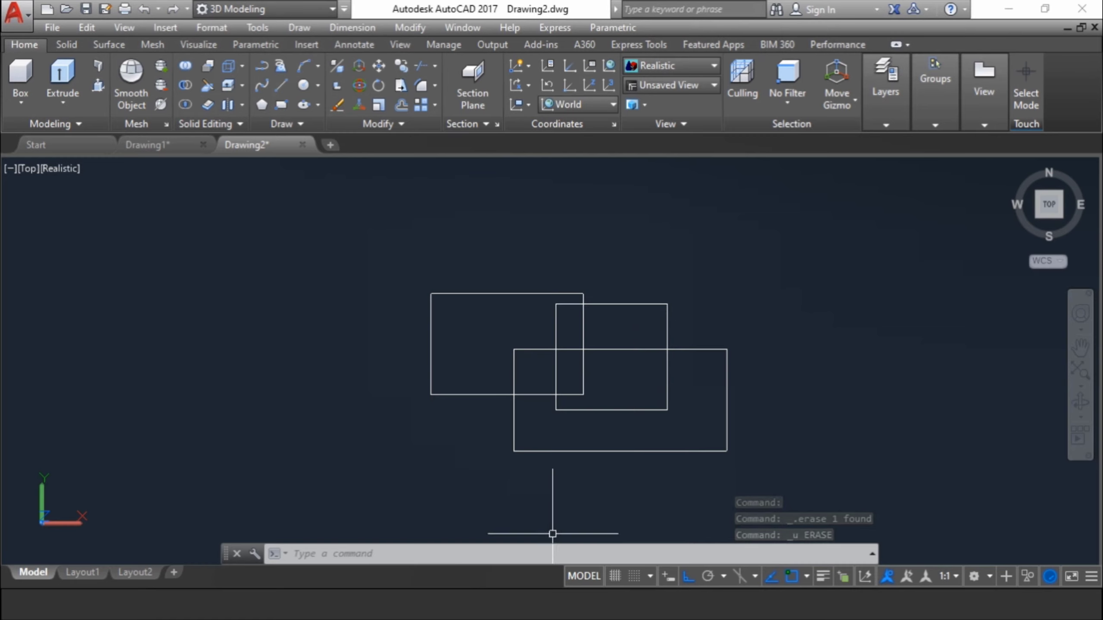
click(554, 554)
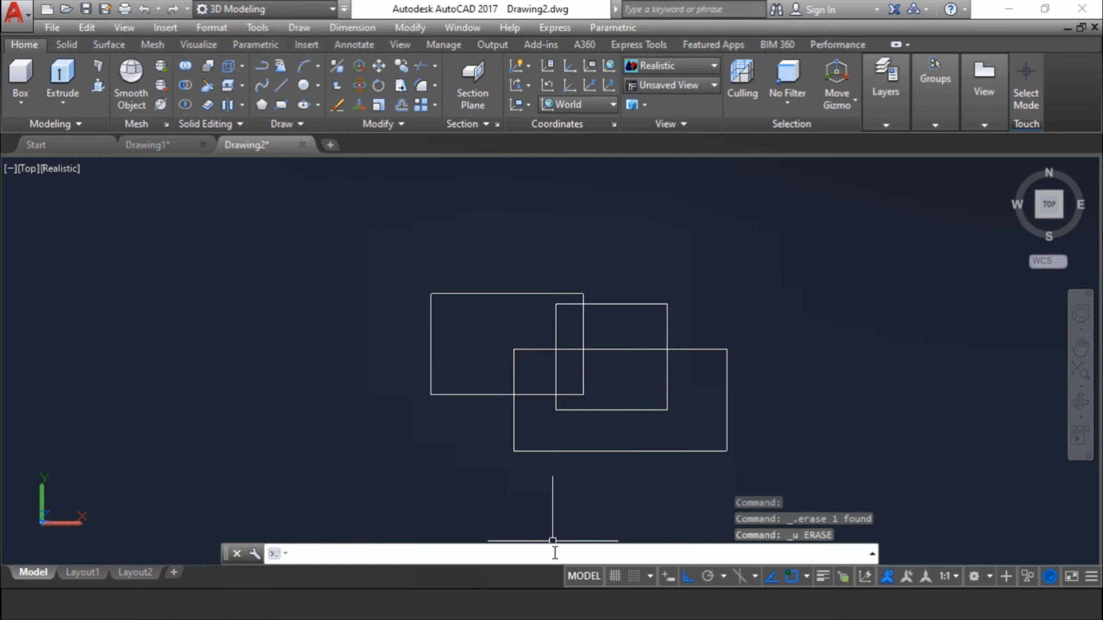
Trim the other rectangles' segments inside the middle rectangle, using it as cutting edge
text(tr)
key(Return)
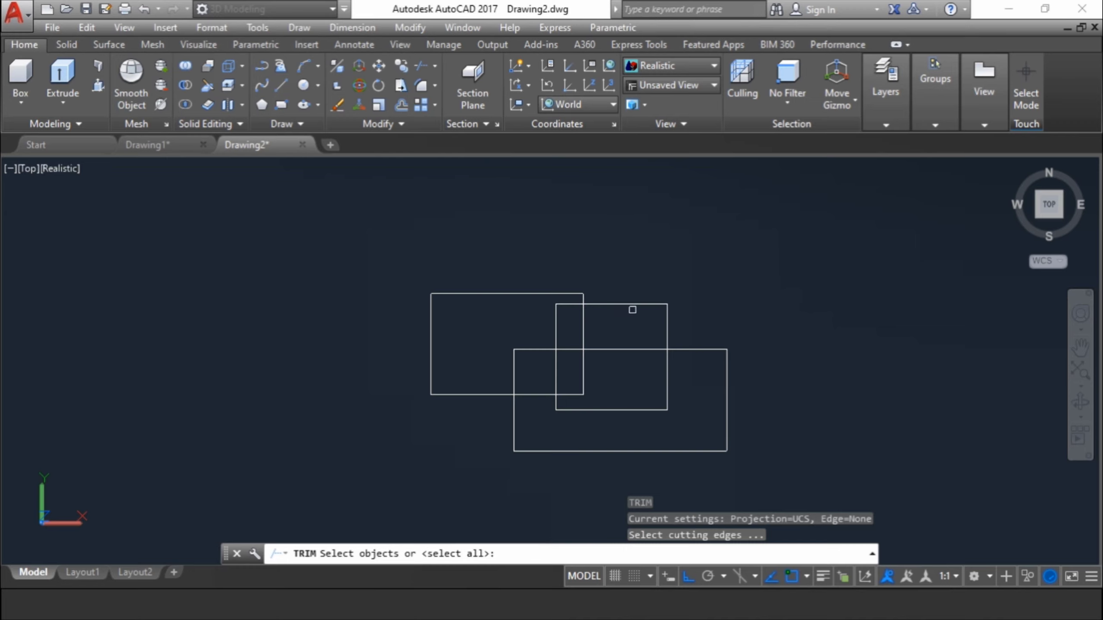
click(637, 301)
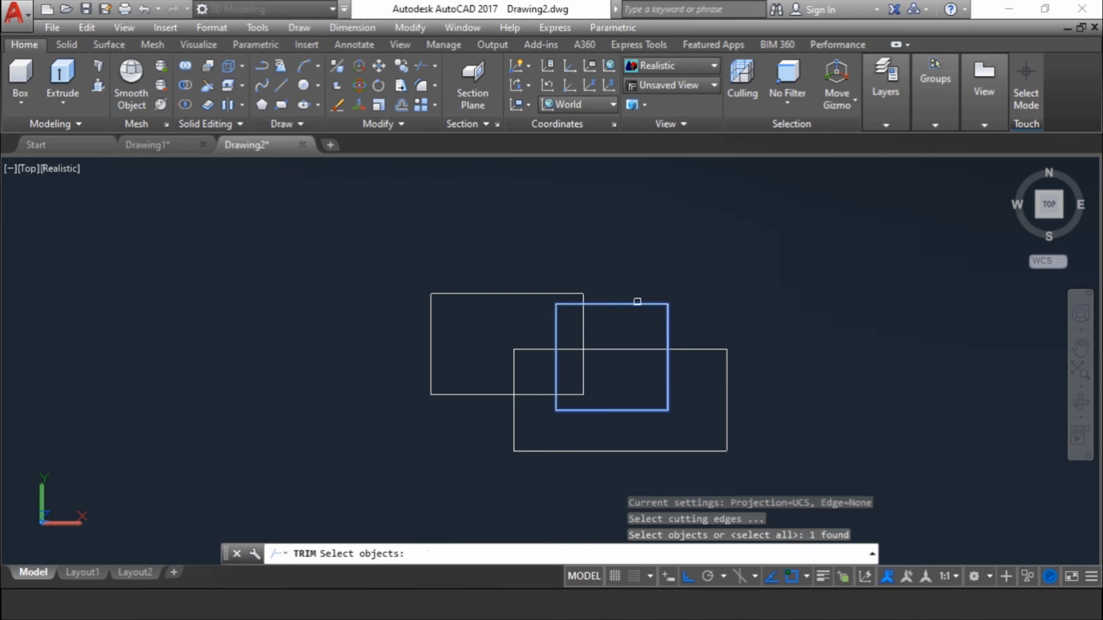
key(Return)
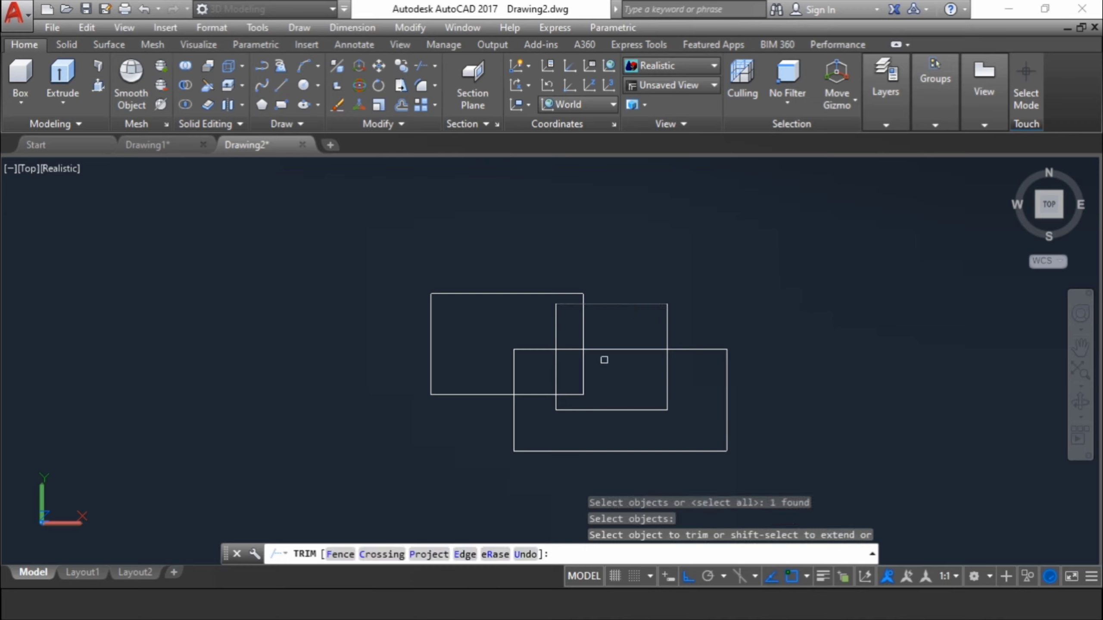
click(606, 368)
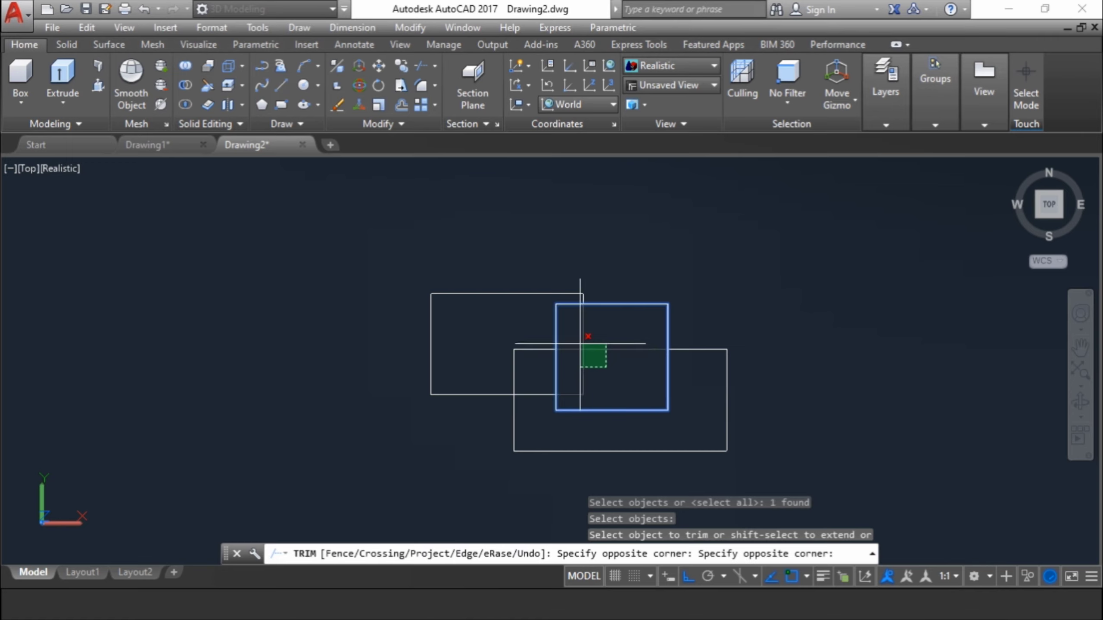
click(578, 343)
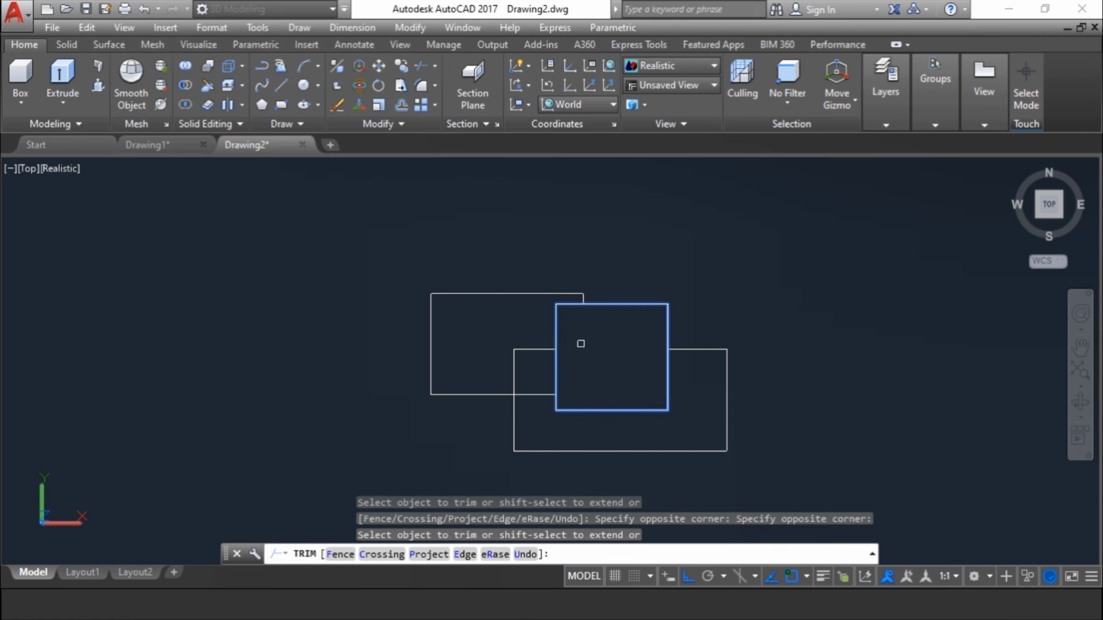
key(Return)
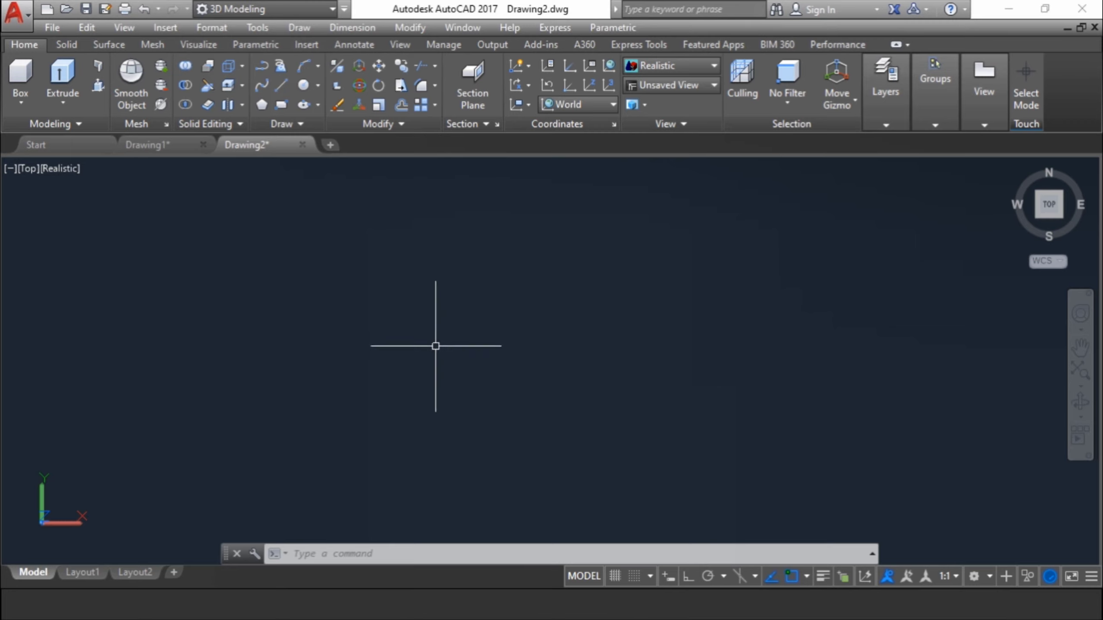
Begin a line from a point left of centre with Ortho (F8) turned on
text(l)
key(Return)
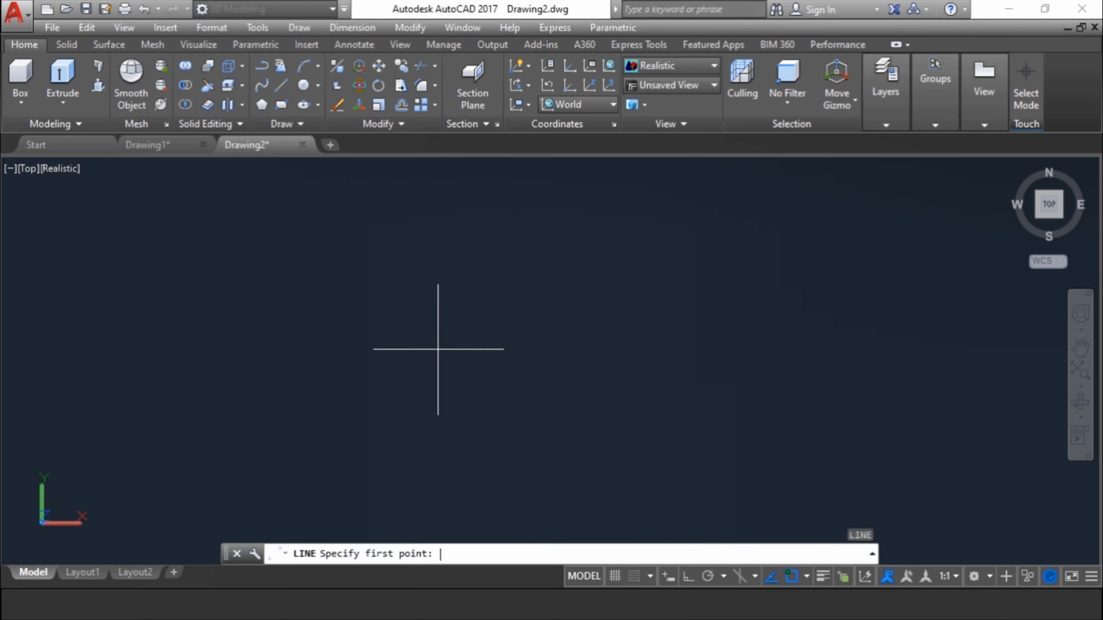
click(439, 347)
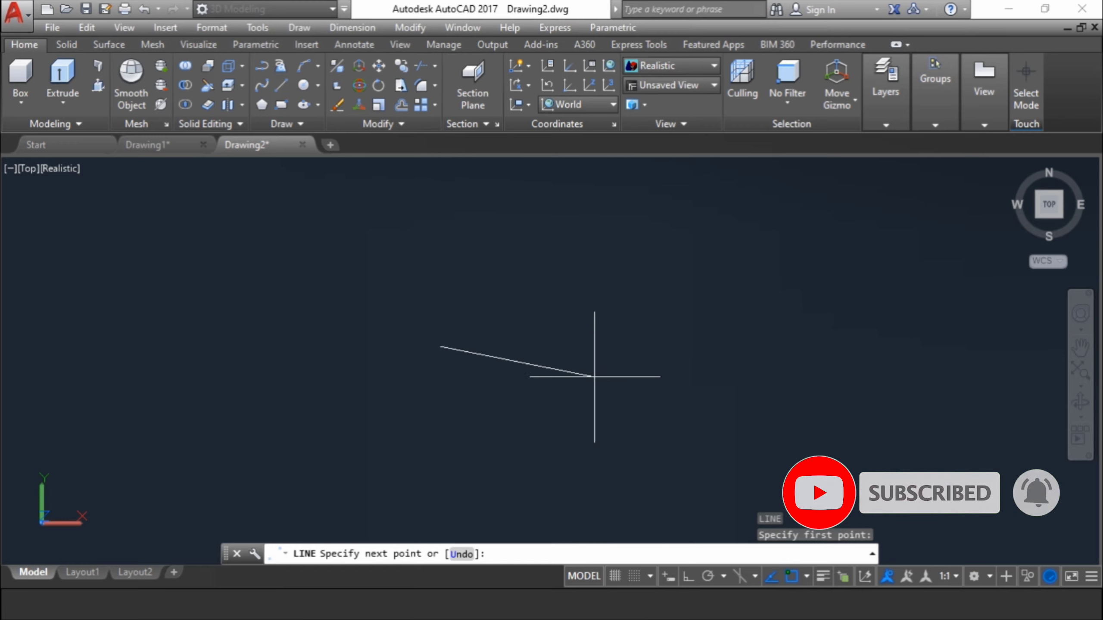
key(F8)
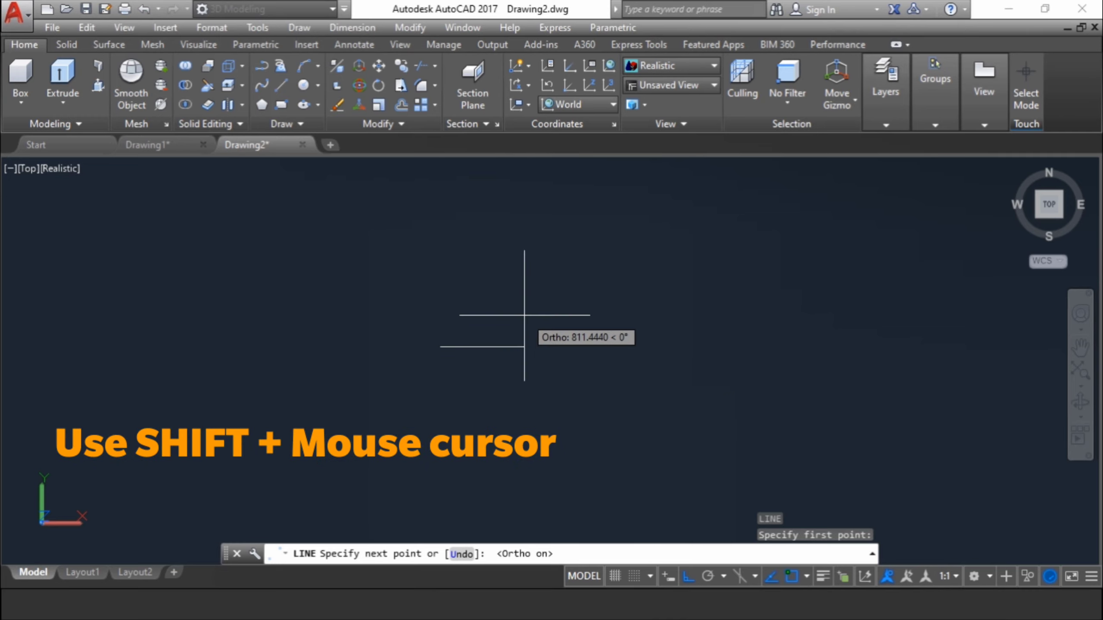
Release the Ortho lock and end the line without drawing a segment
key(shift)
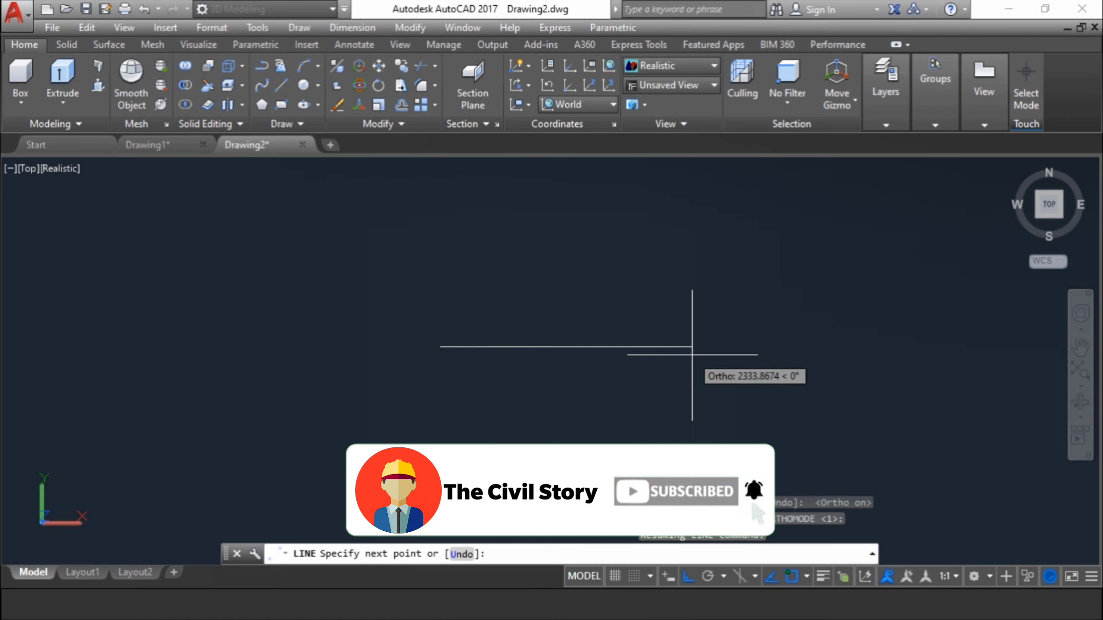
key(Return)
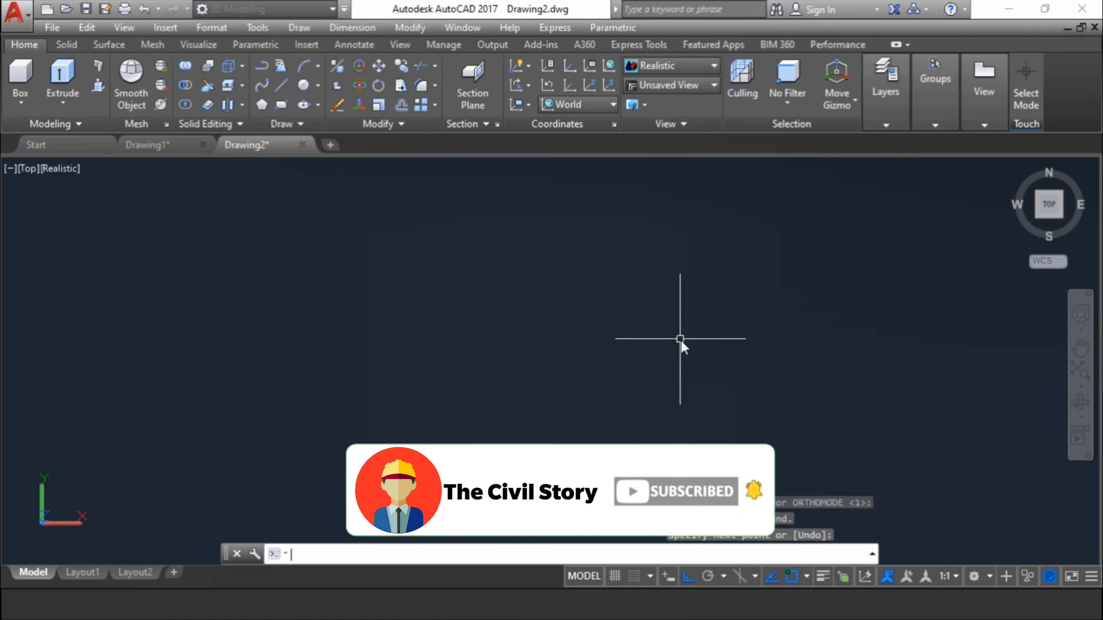